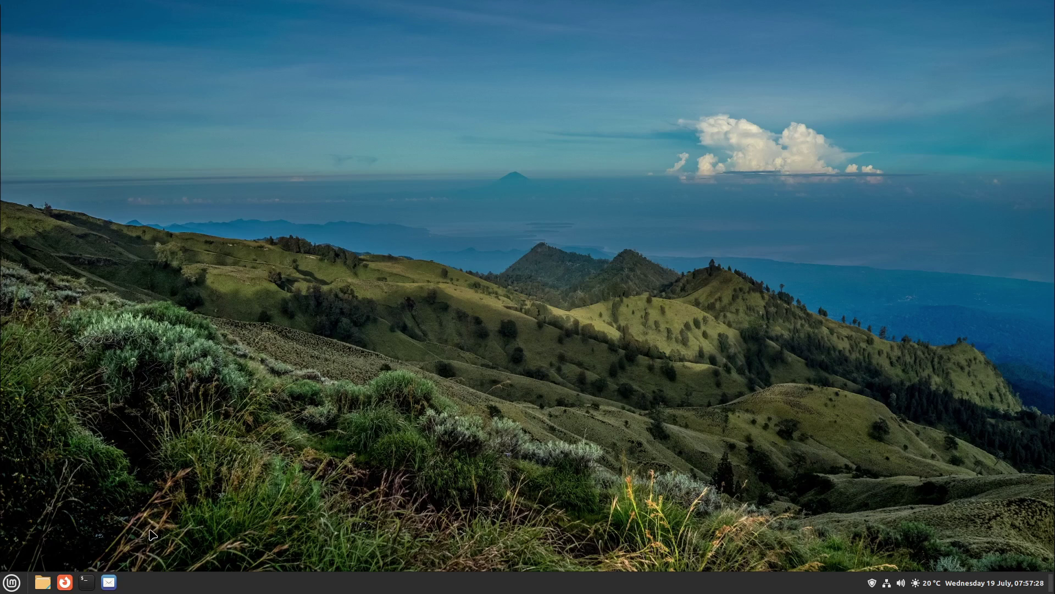
Launch Timeshift from the menu with the admin password and start creating a system snapshot
left_click(11, 583)
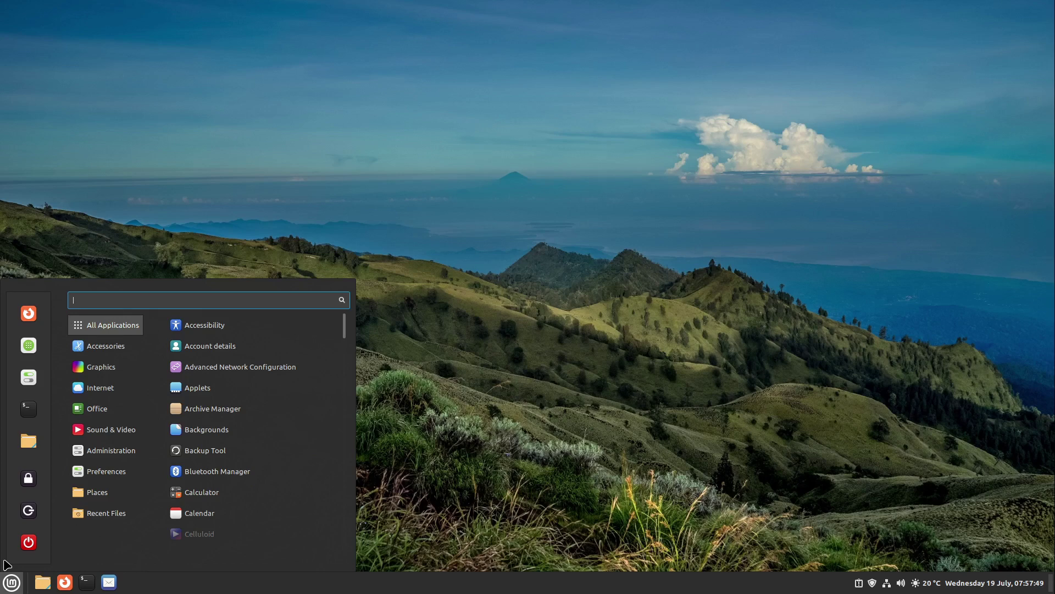
type("tim")
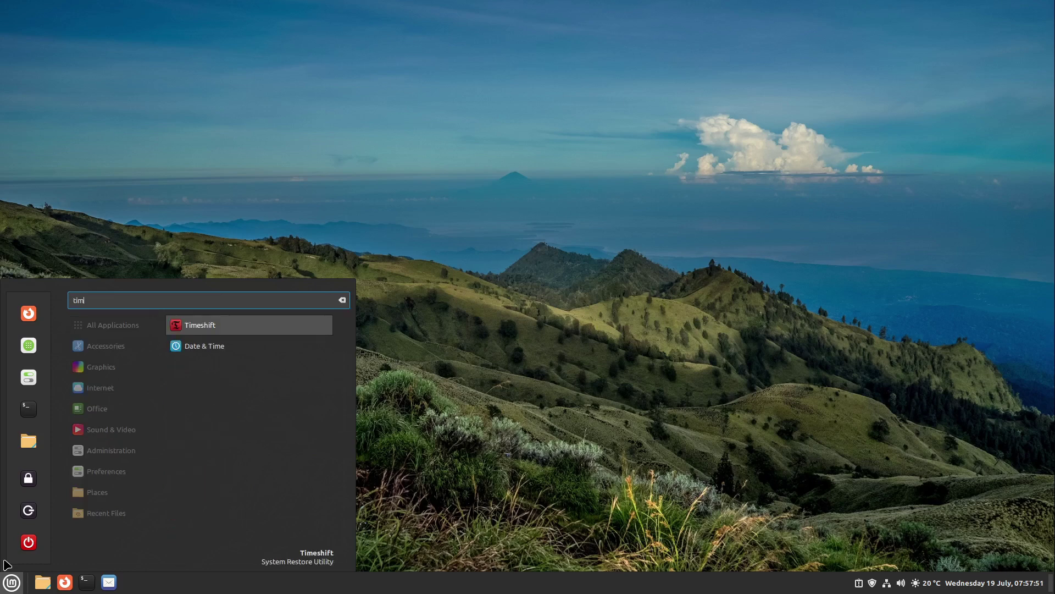
key("Return")
type("••••")
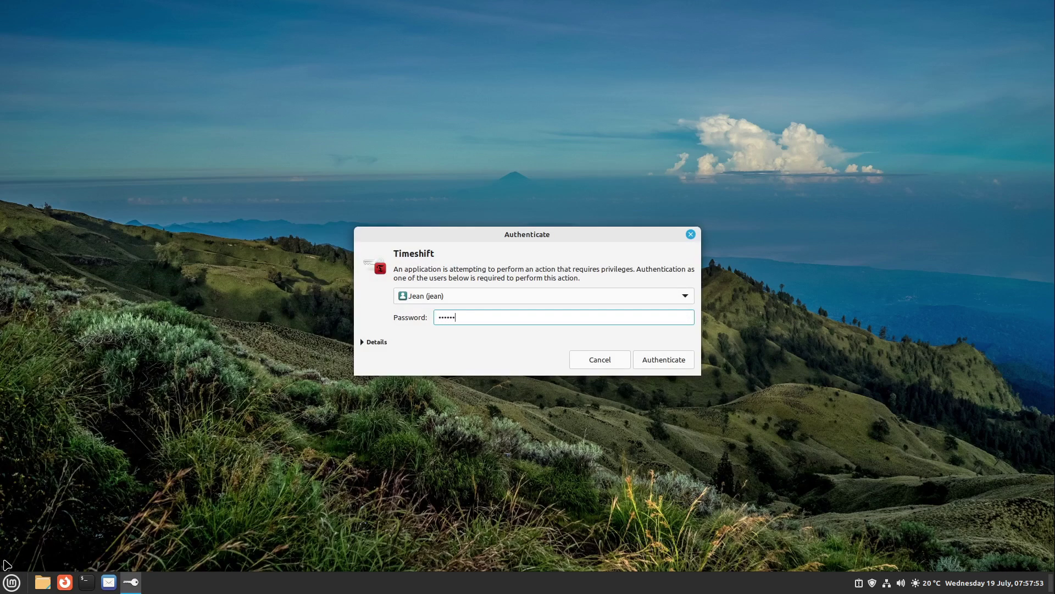
type("•")
key("Return")
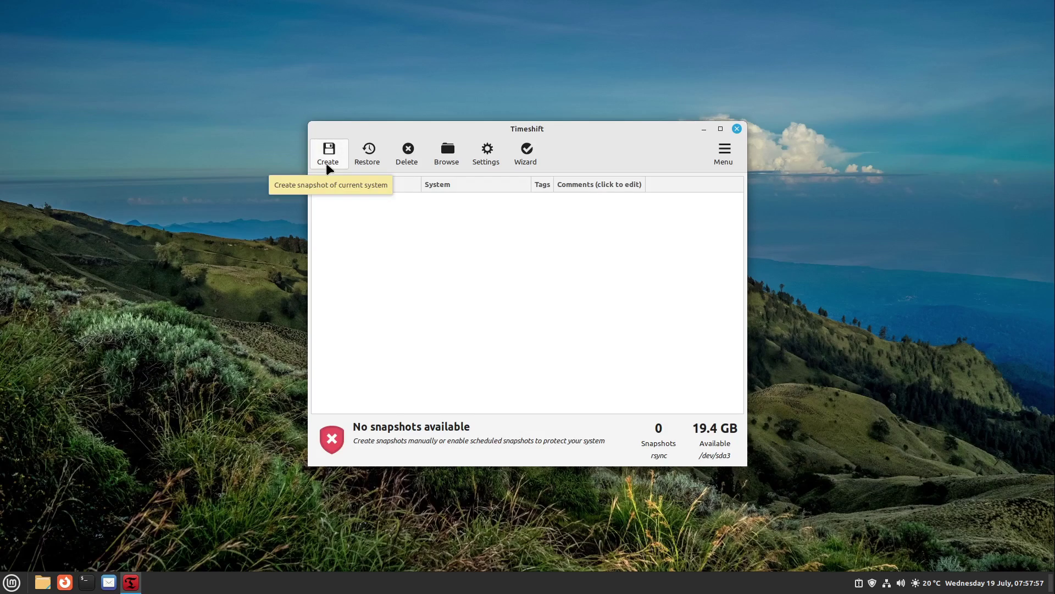
left_click(328, 165)
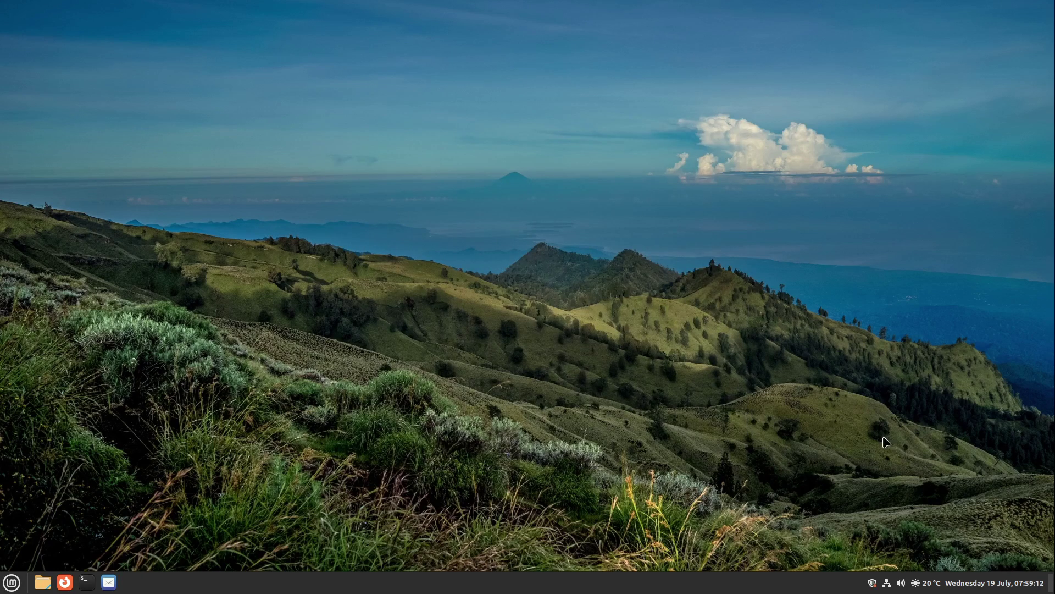
Apply the new Update Manager version, authenticating with the password
left_click(872, 583)
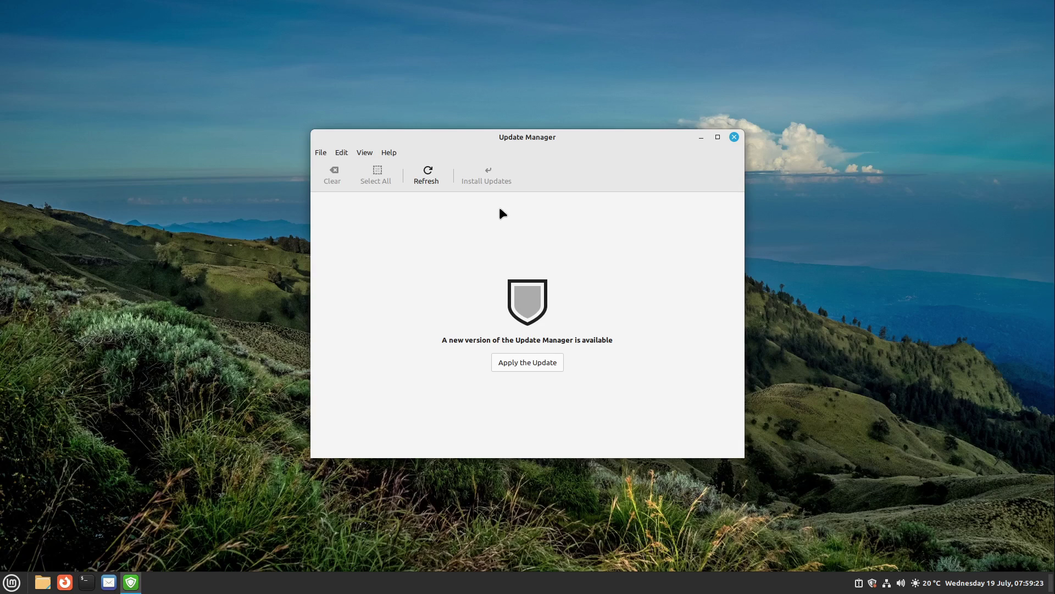
left_click(546, 363)
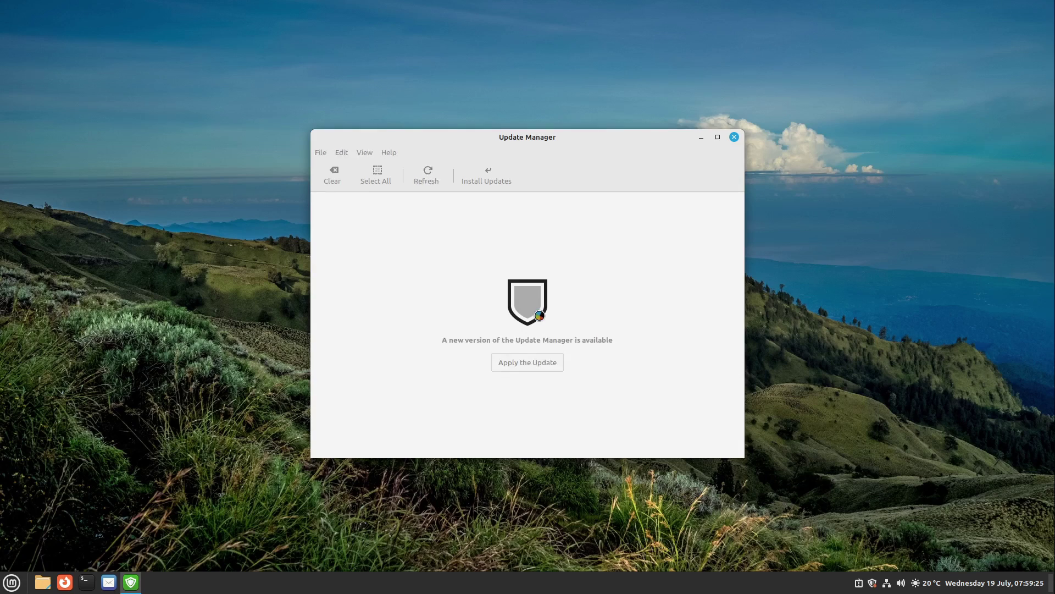
type("••••••")
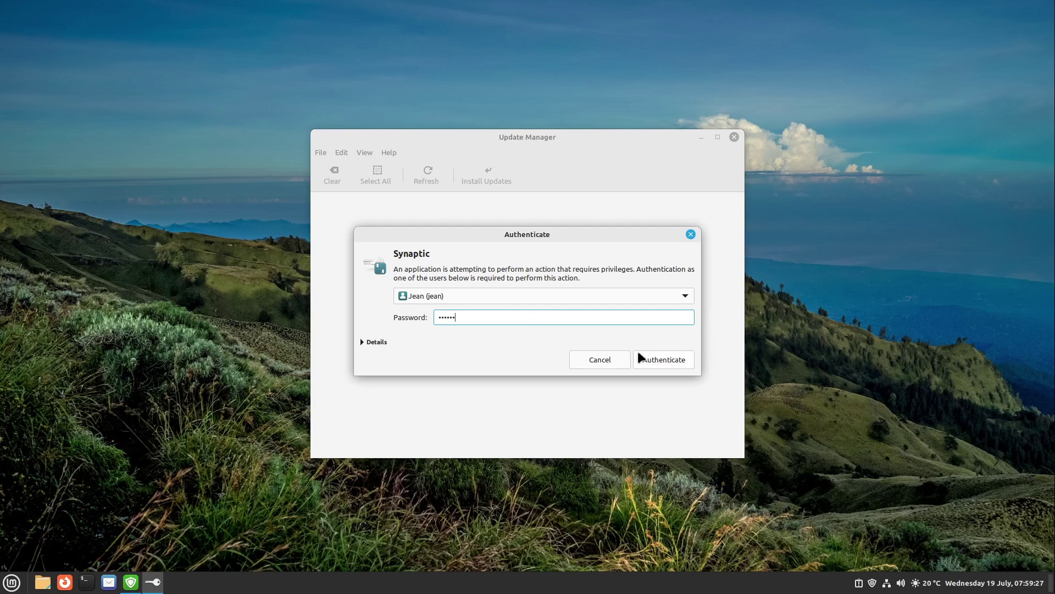
left_click(641, 358)
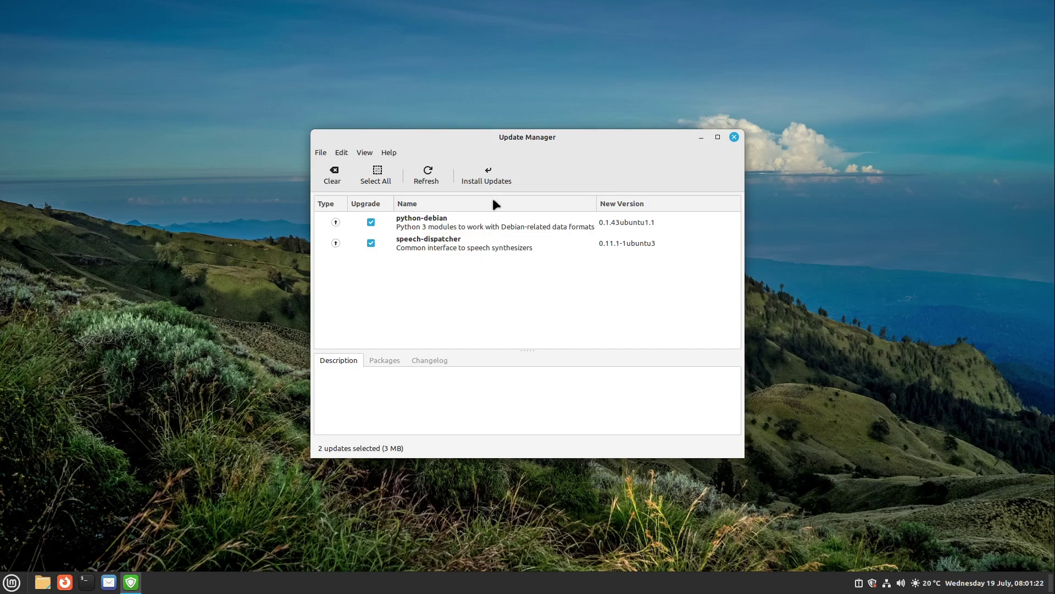
Install the python-debian and speech-dispatcher updates, authenticating again
left_click(486, 179)
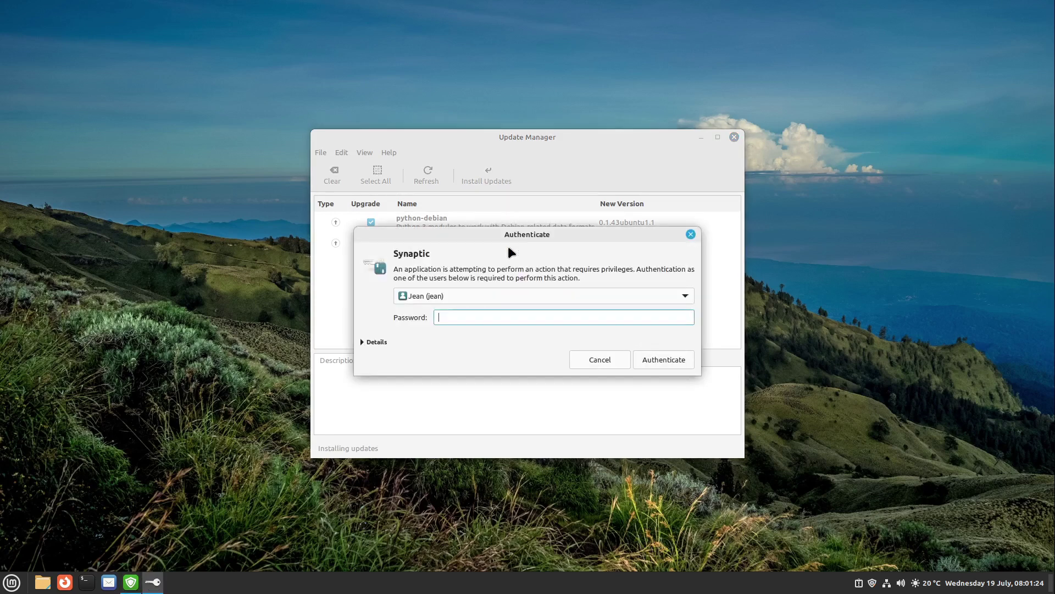
type("•••••••")
left_click(665, 361)
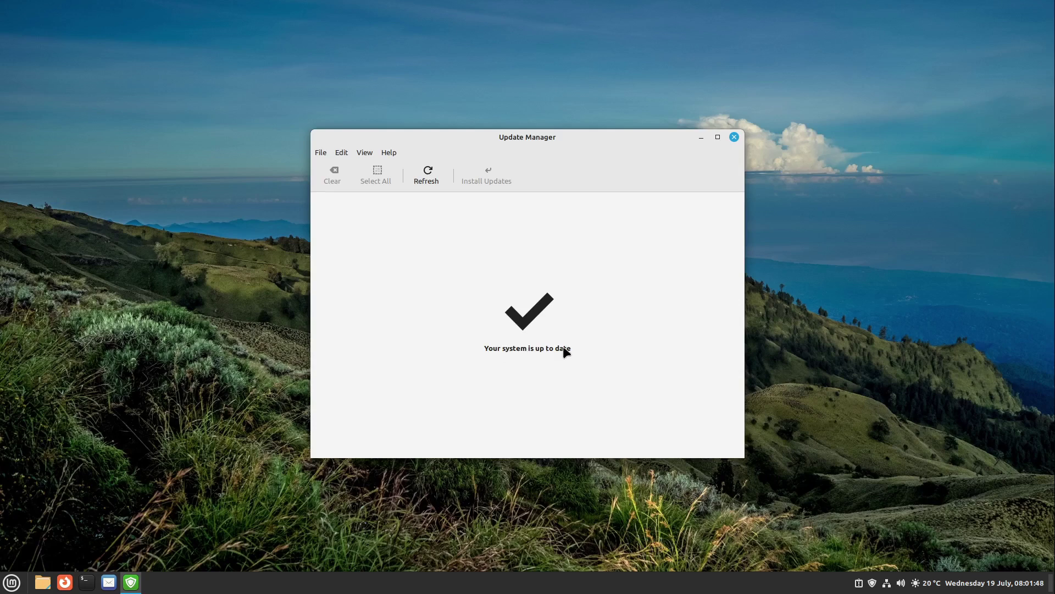
Start the Linux Mint 21.2 Victoria upgrade from the Edit menu and step past release notes and features
left_click(341, 154)
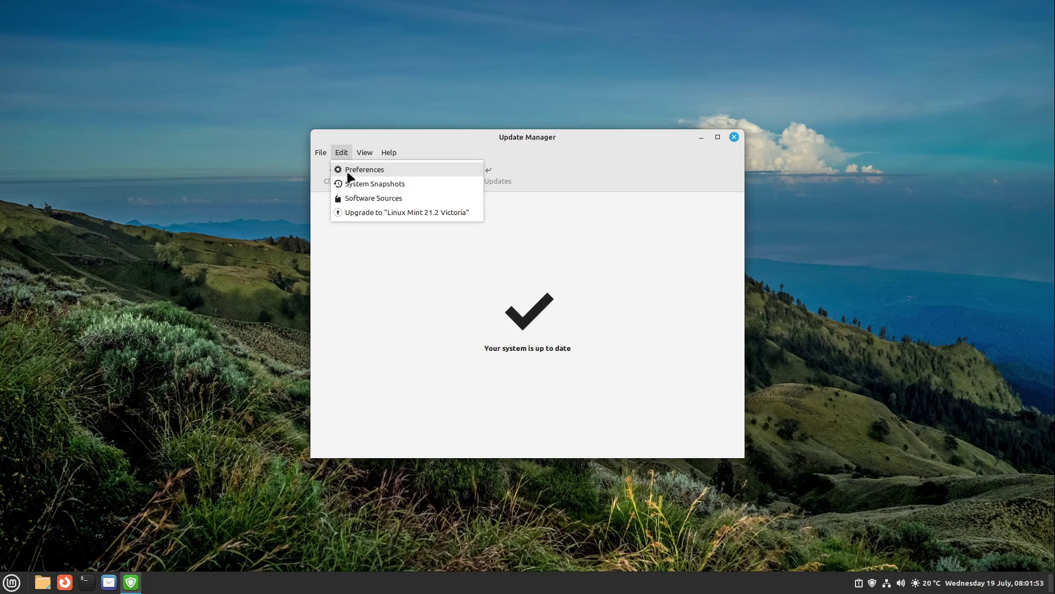
left_click(361, 213)
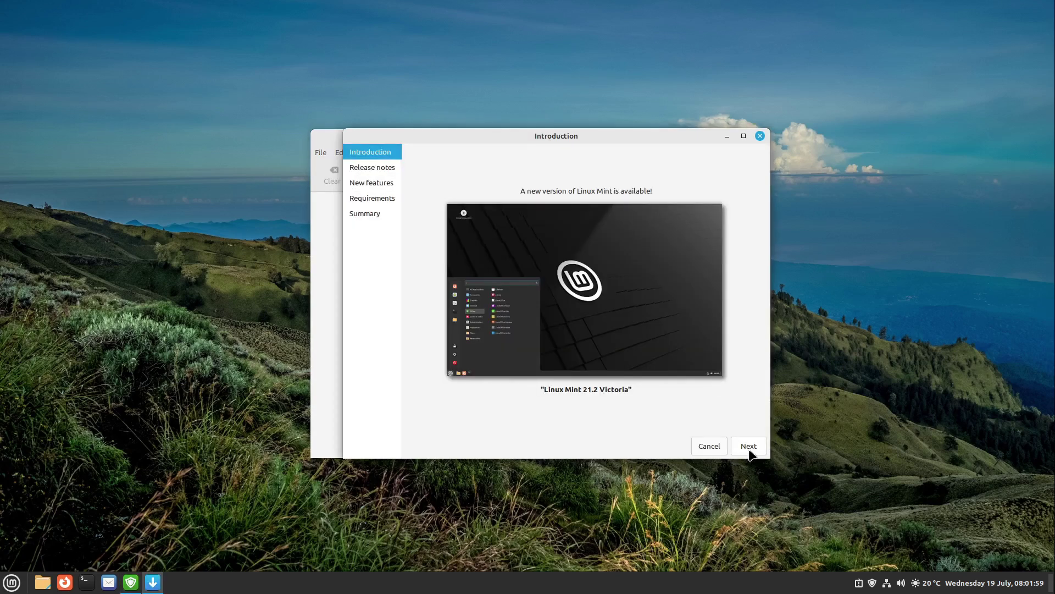
double_click(746, 448)
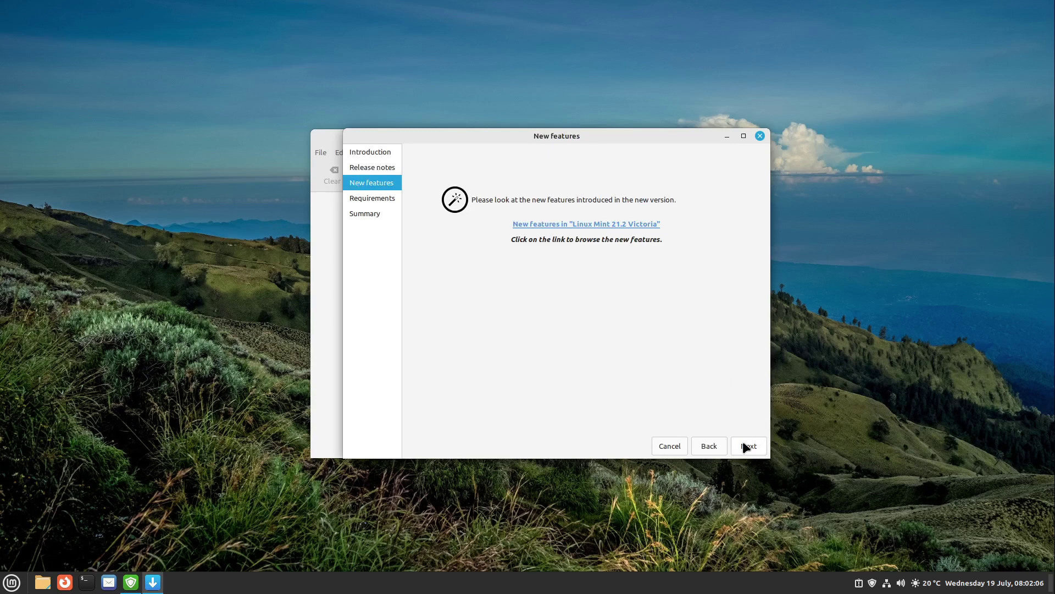
left_click(745, 446)
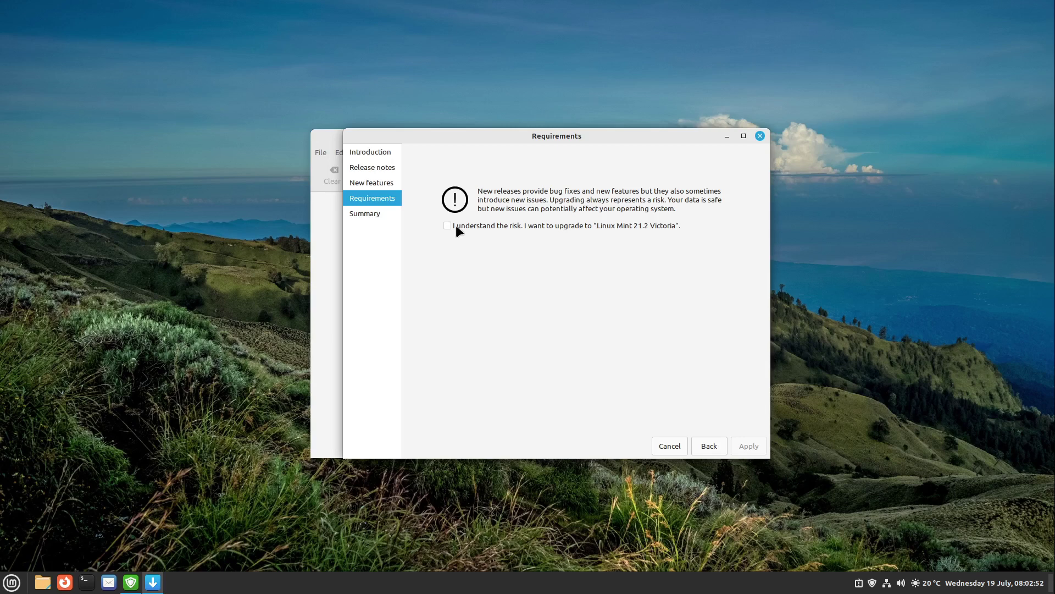
Accept the risk, authenticate, apply the Victoria upgrade, and dismiss both changes-applied notices
left_click(450, 225)
left_click(749, 445)
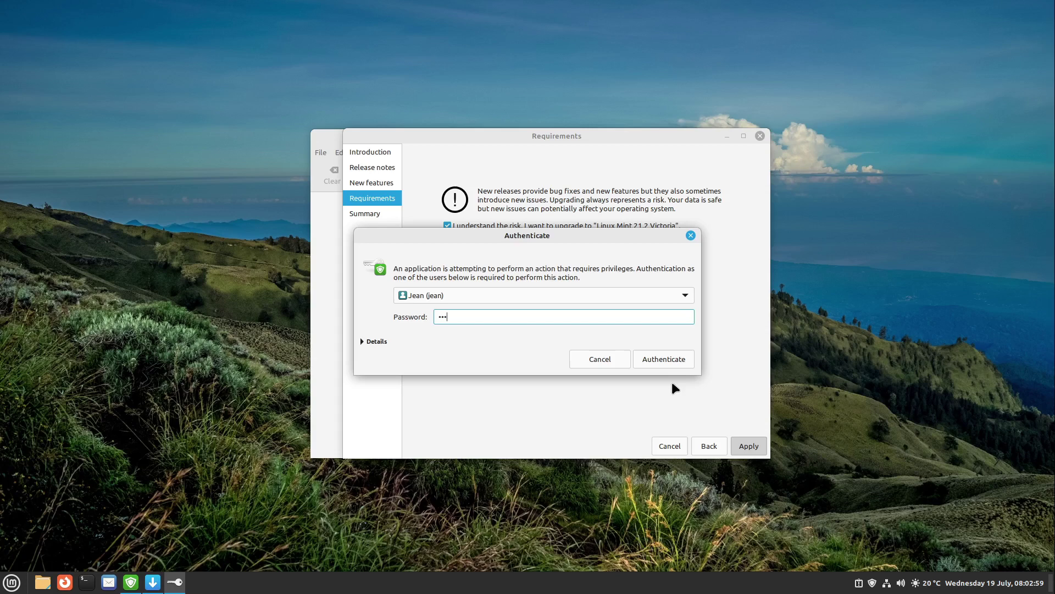
type("********")
left_click(676, 362)
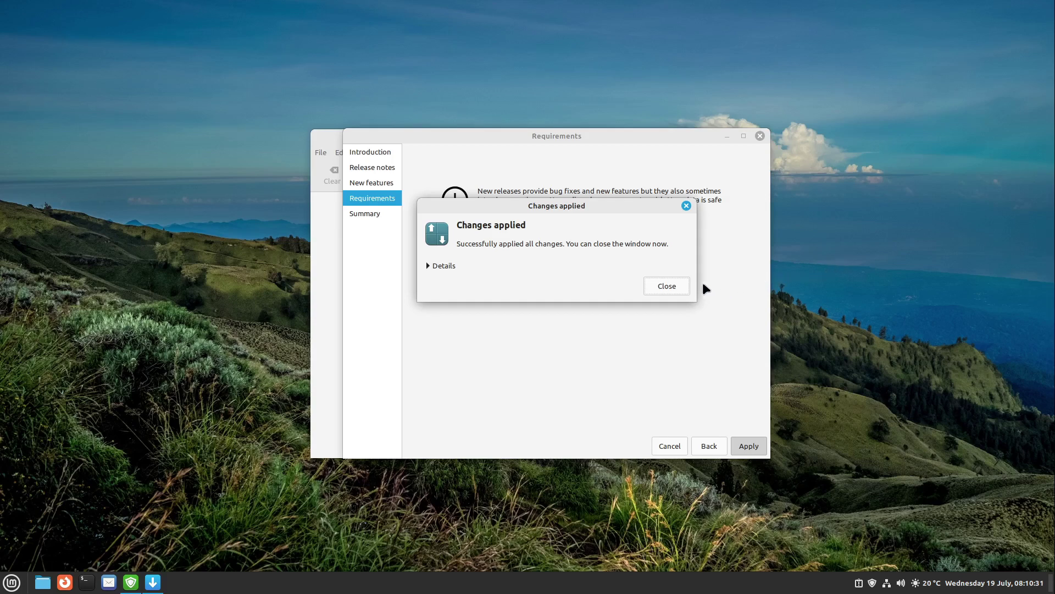
left_click(652, 287)
left_click(677, 286)
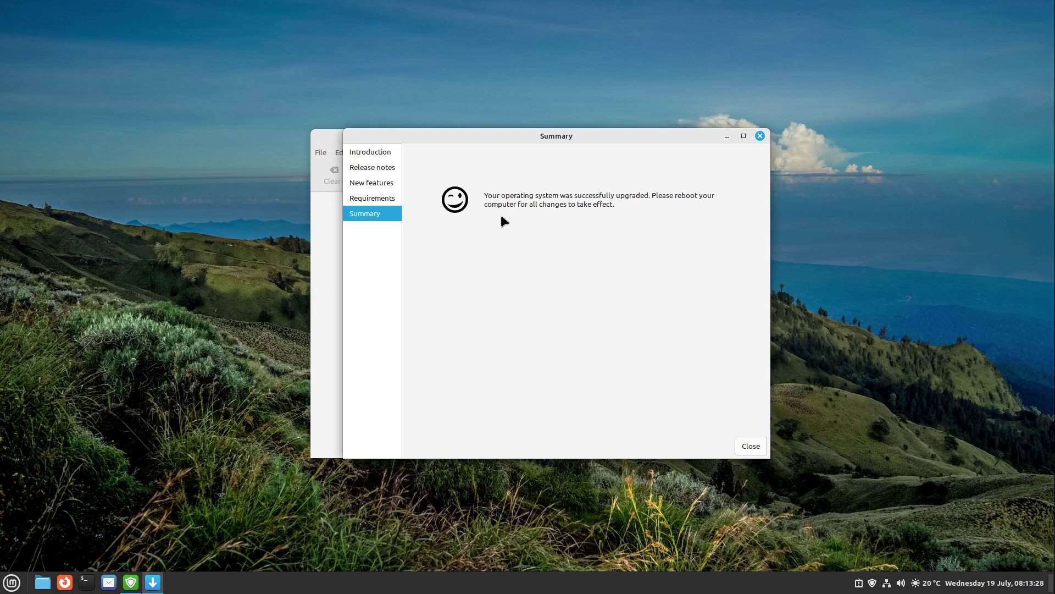
Close the upgrade summary and Update Manager, then bring up the applications menu
left_click(748, 446)
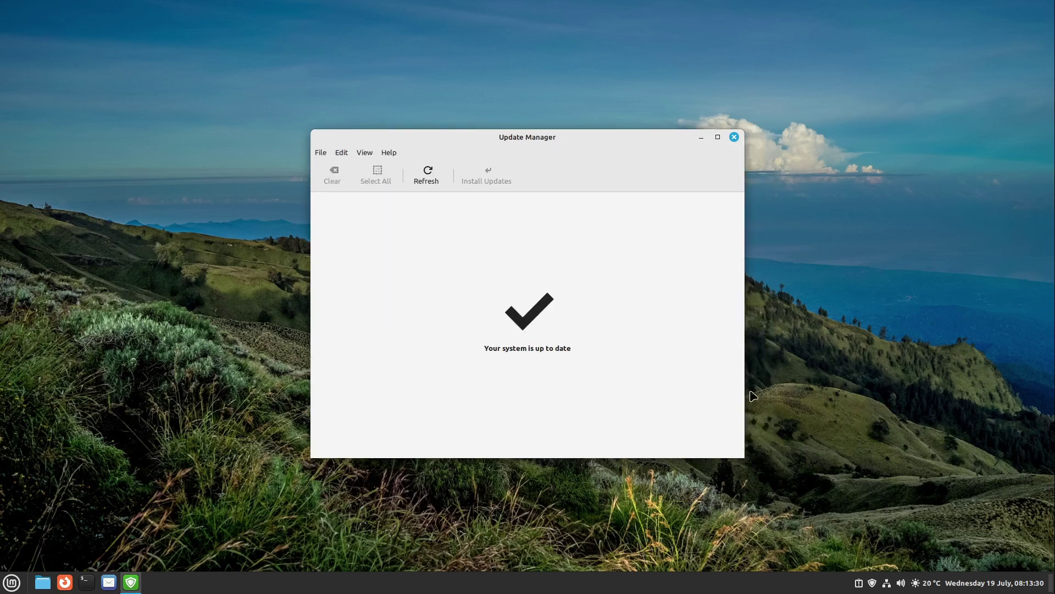
left_click(734, 136)
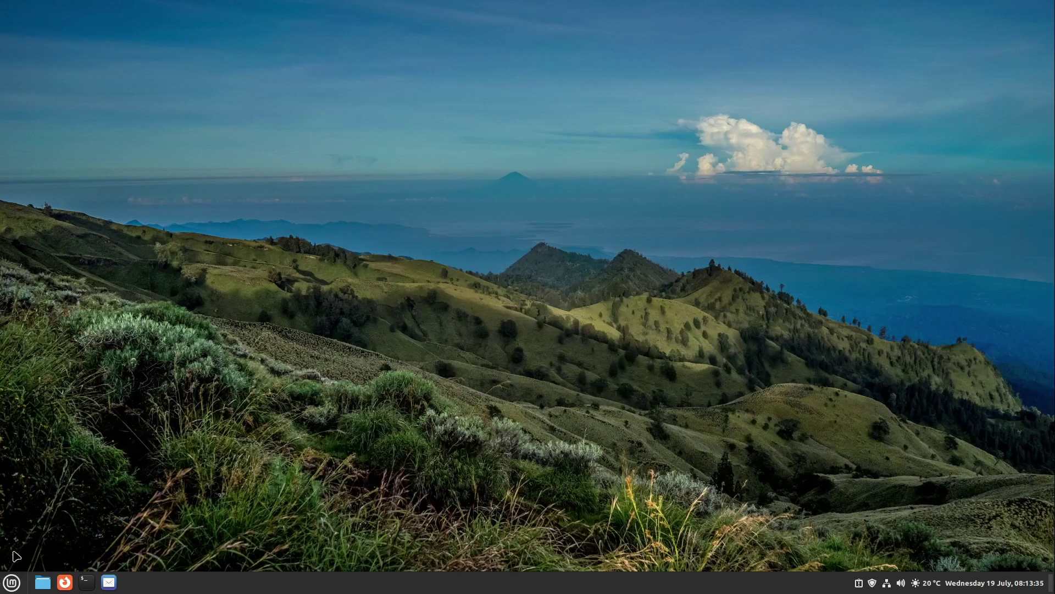
left_click(12, 582)
Search 'theme' in the applications menu and launch the Themes settings
left_click(11, 581)
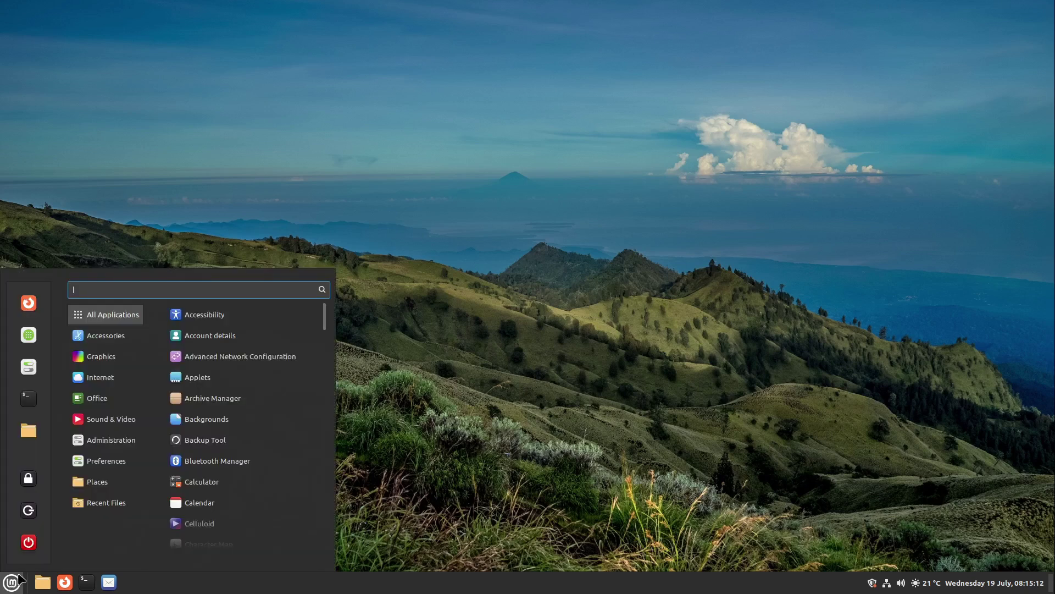
type("this")
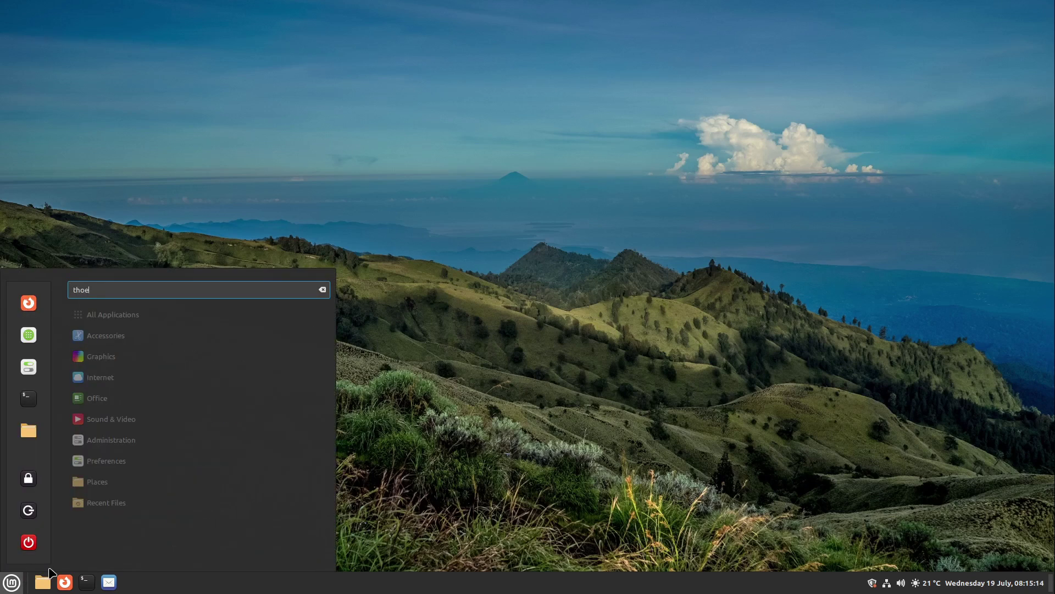
key("BackSpace")
key("BackSpace")
type("e")
key("Return")
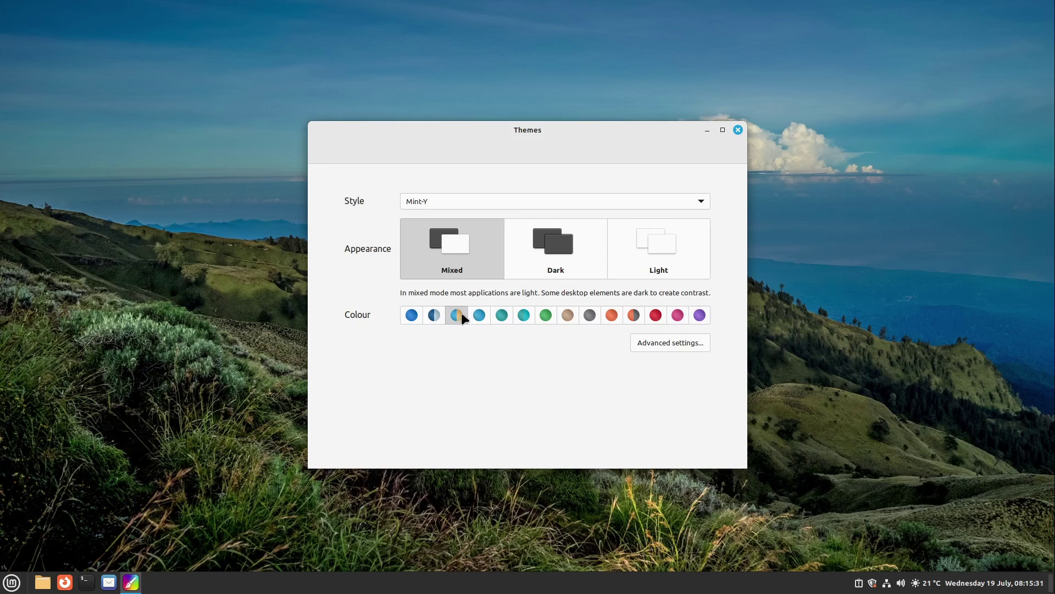
Try the Mint-L style, go back to Mint-Y with the blue-and-yellow accent, and close Themes
left_click(446, 203)
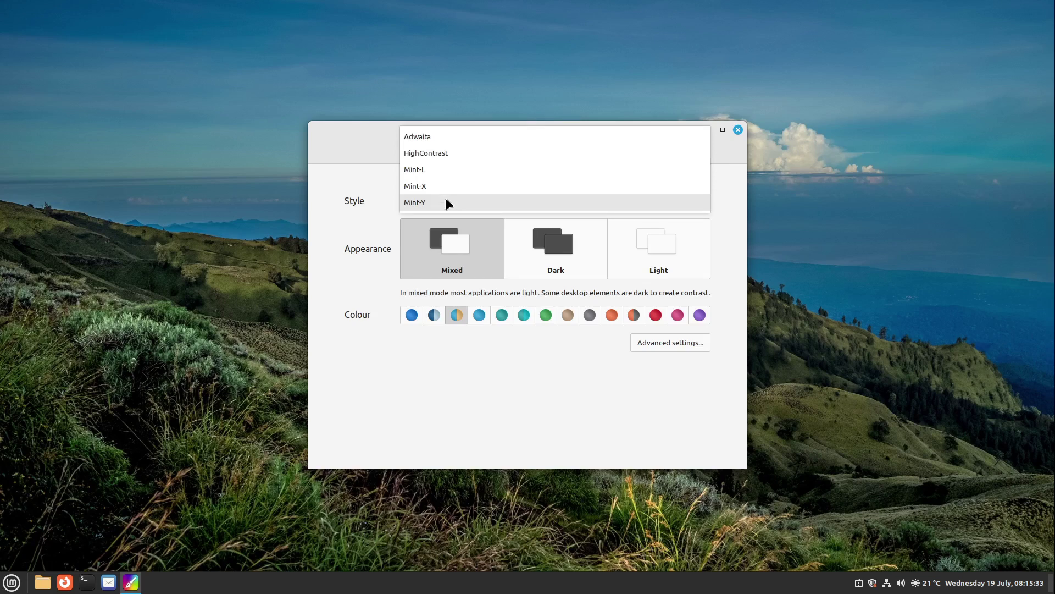
left_click(416, 170)
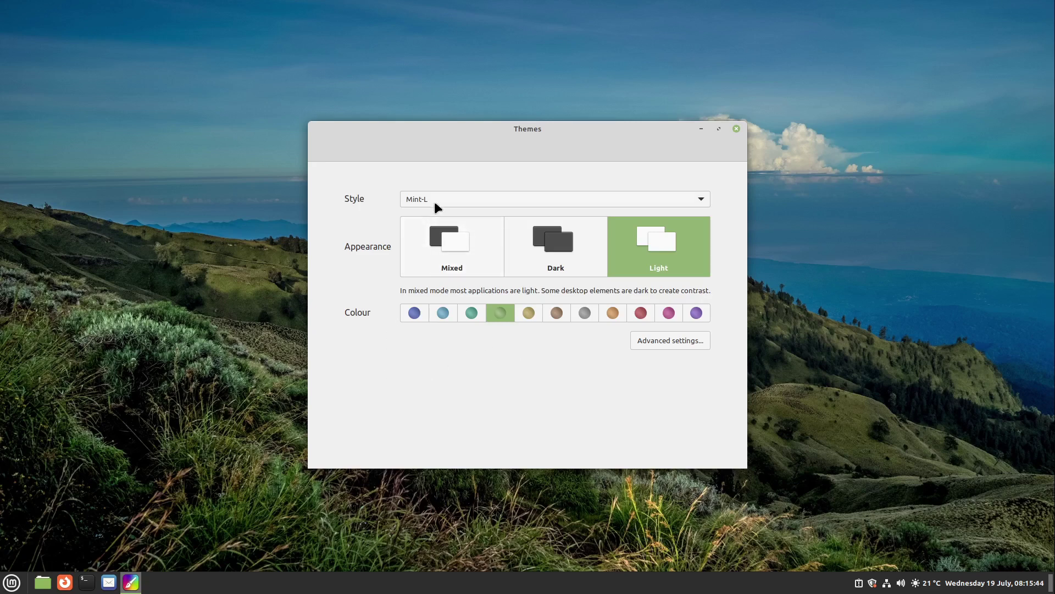
scroll(435, 201, "down", 1)
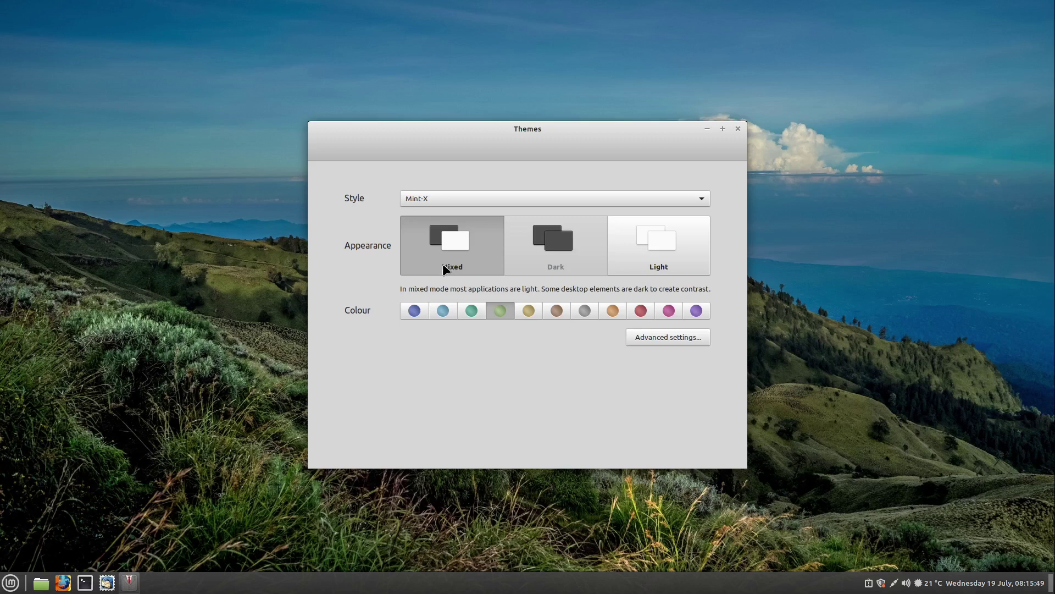
left_click_drag(481, 137, 495, 87)
left_click(488, 162)
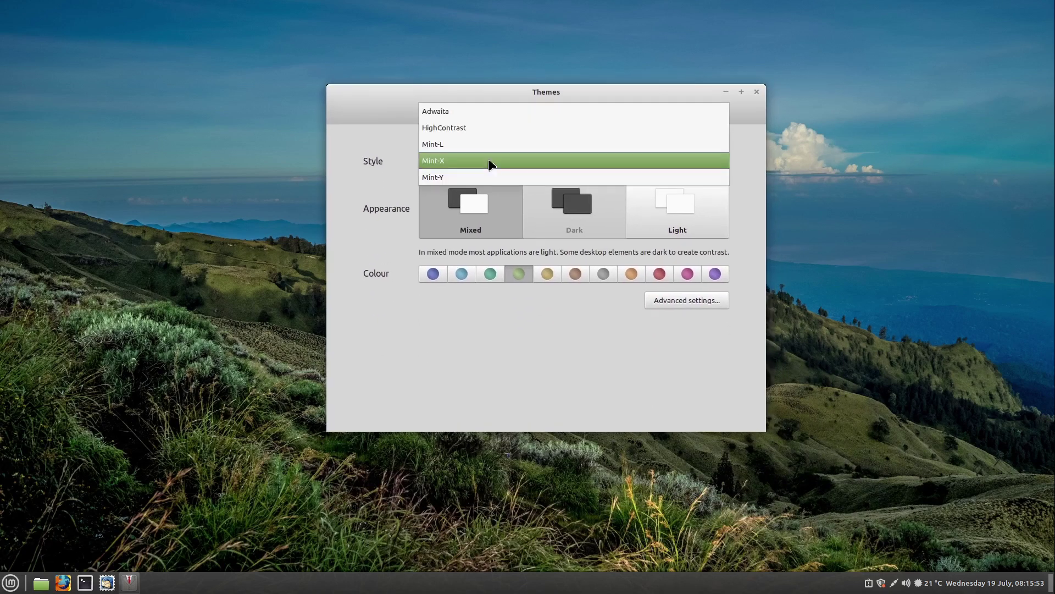
left_click(466, 177)
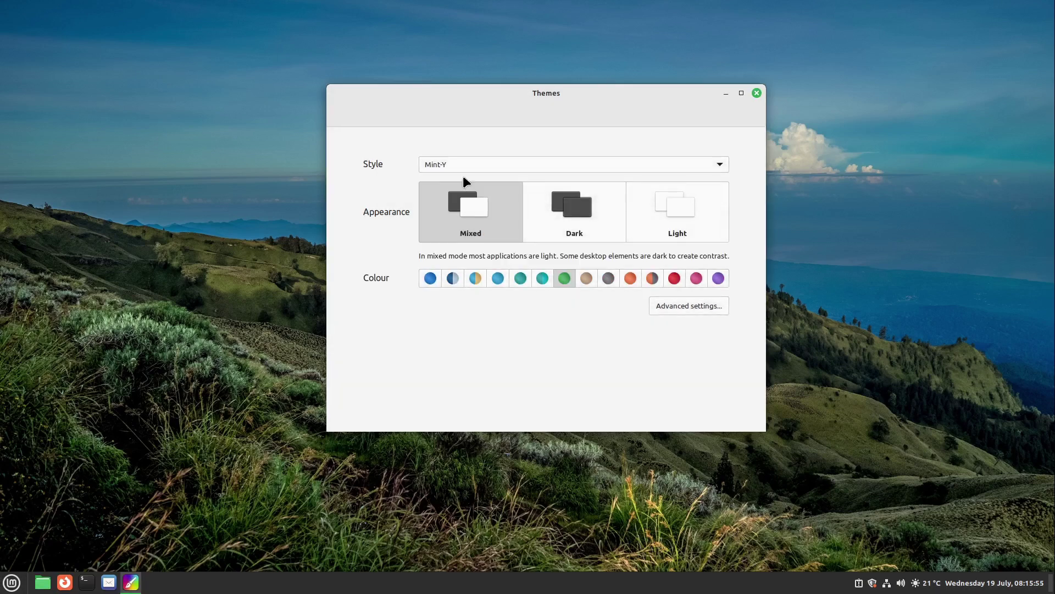
left_click(476, 278)
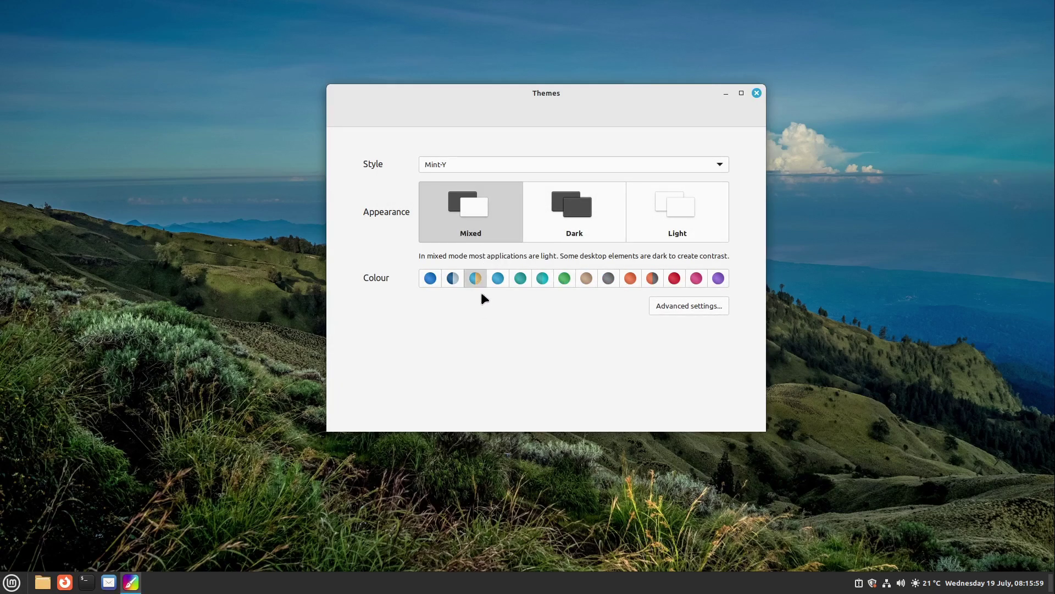
left_click(756, 93)
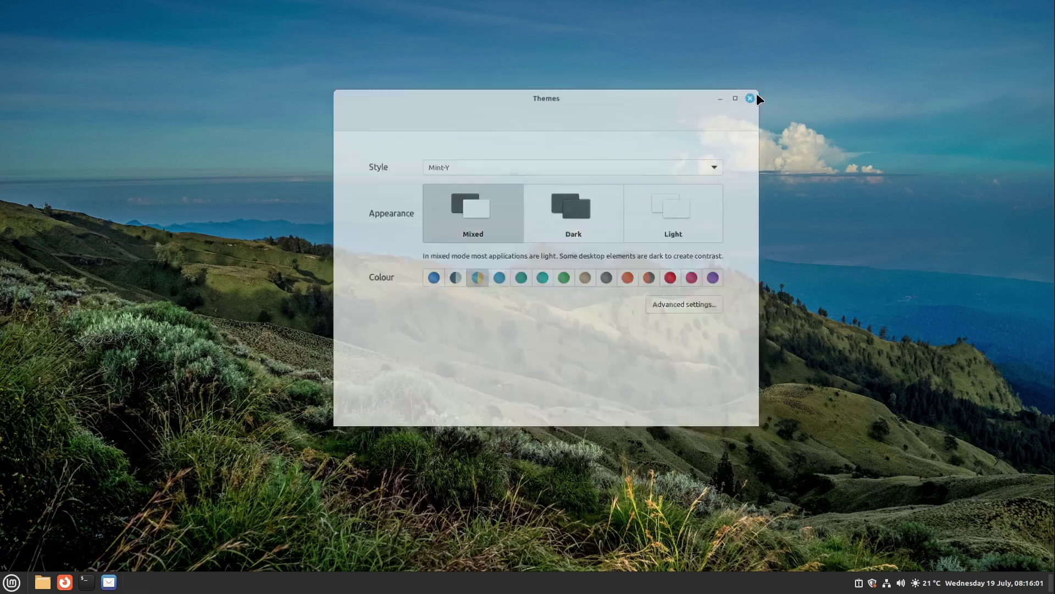
Accept the prompt to switch to a local mirror and authenticate Software Sources
left_click(870, 583)
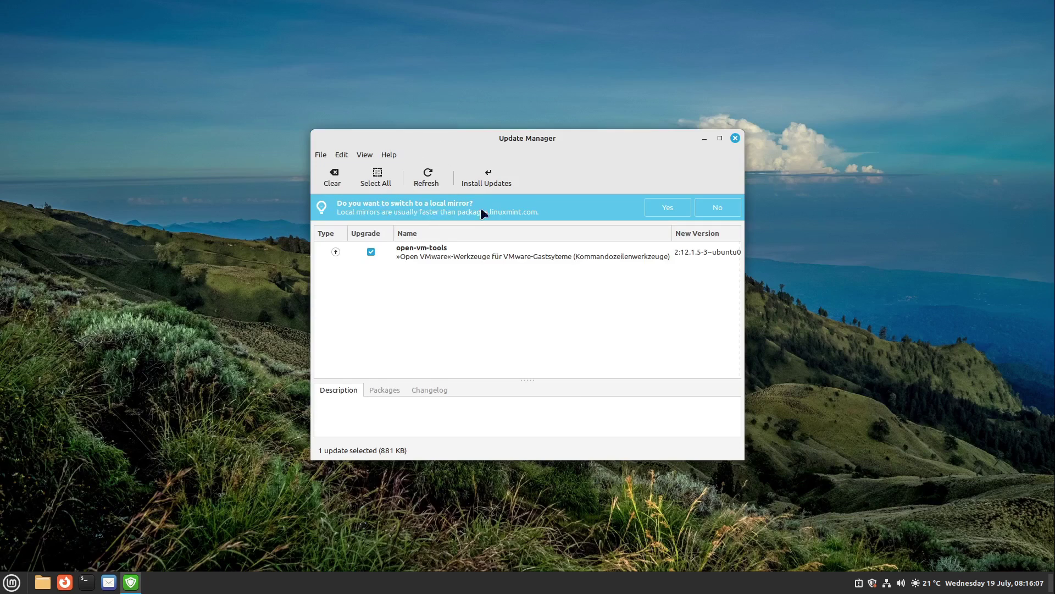
left_click(661, 207)
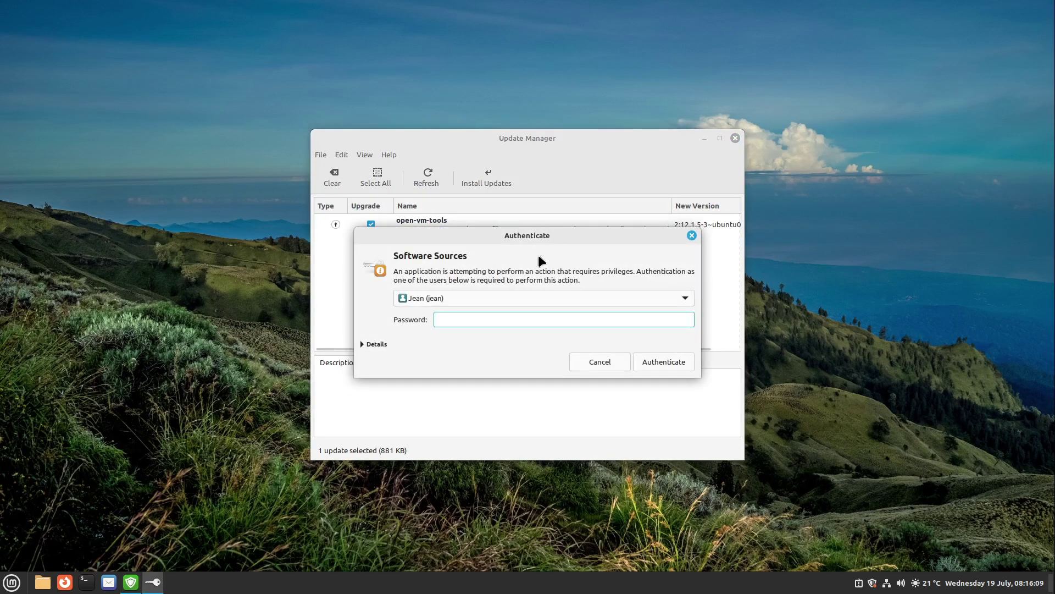
type("password")
left_click(682, 364)
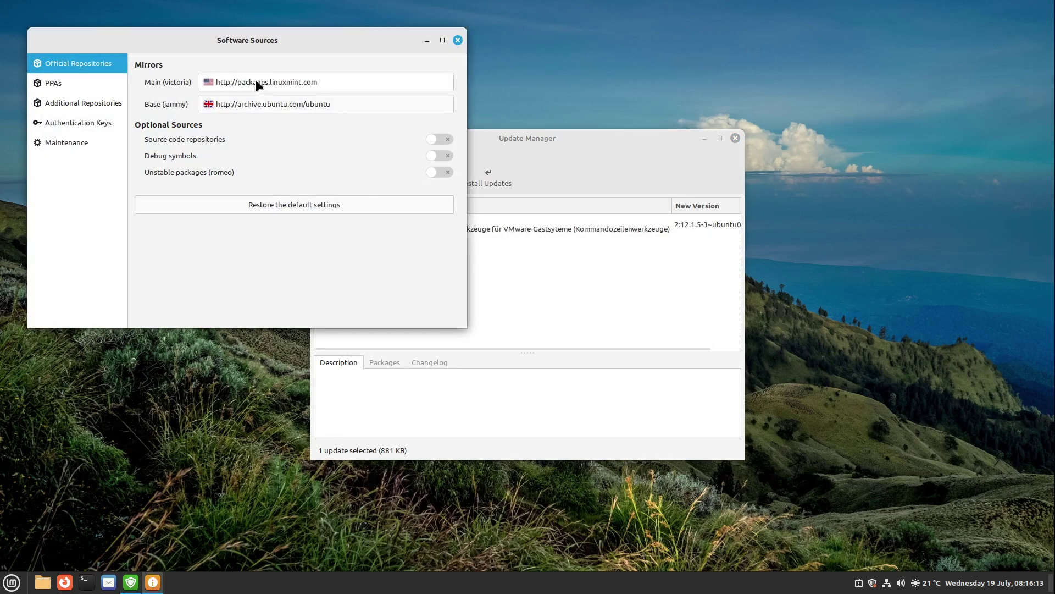
Set Main and Base mirrors to Hochschule Esslingen and refresh the package cache
left_click(255, 79)
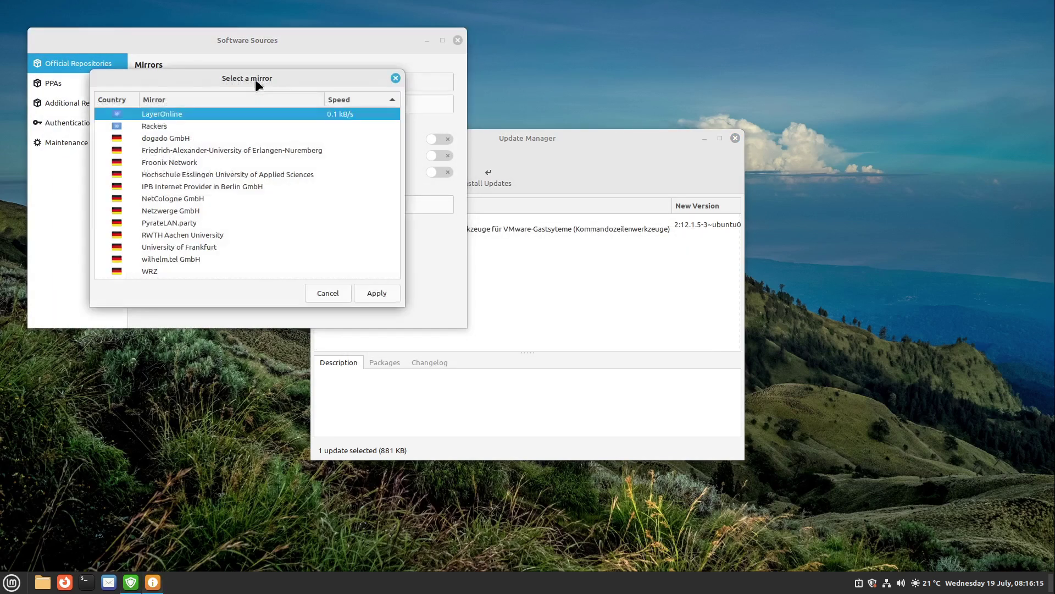
left_click(208, 176)
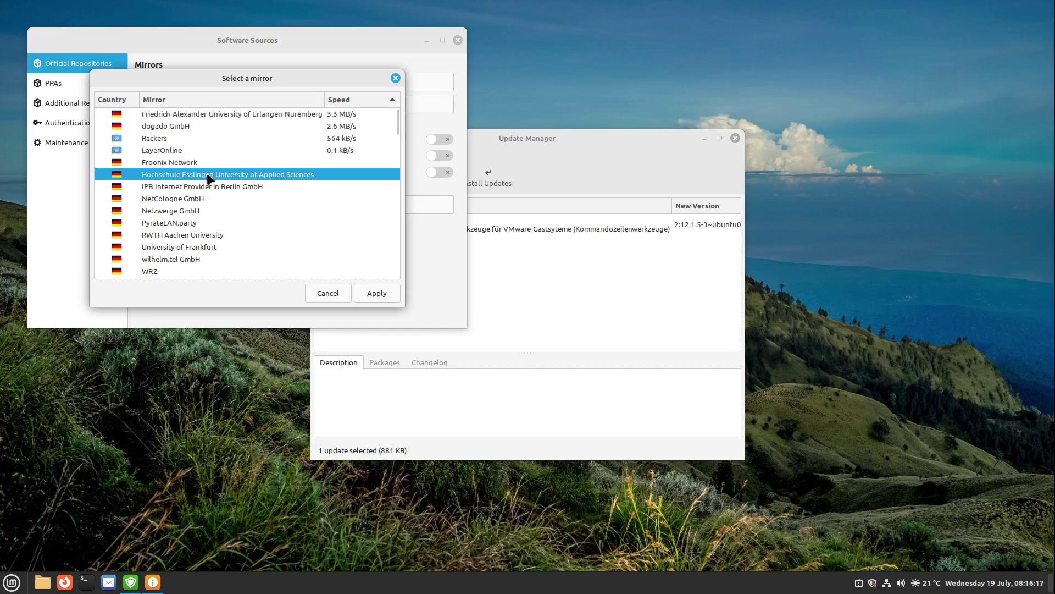
left_click(382, 291)
left_click(284, 102)
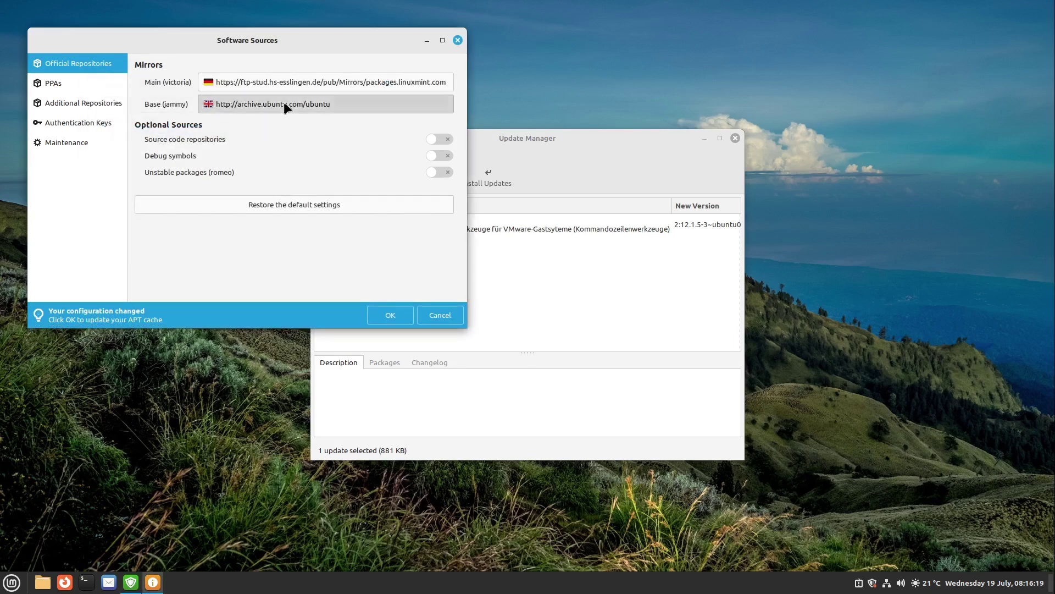
left_click(220, 138)
left_click(408, 293)
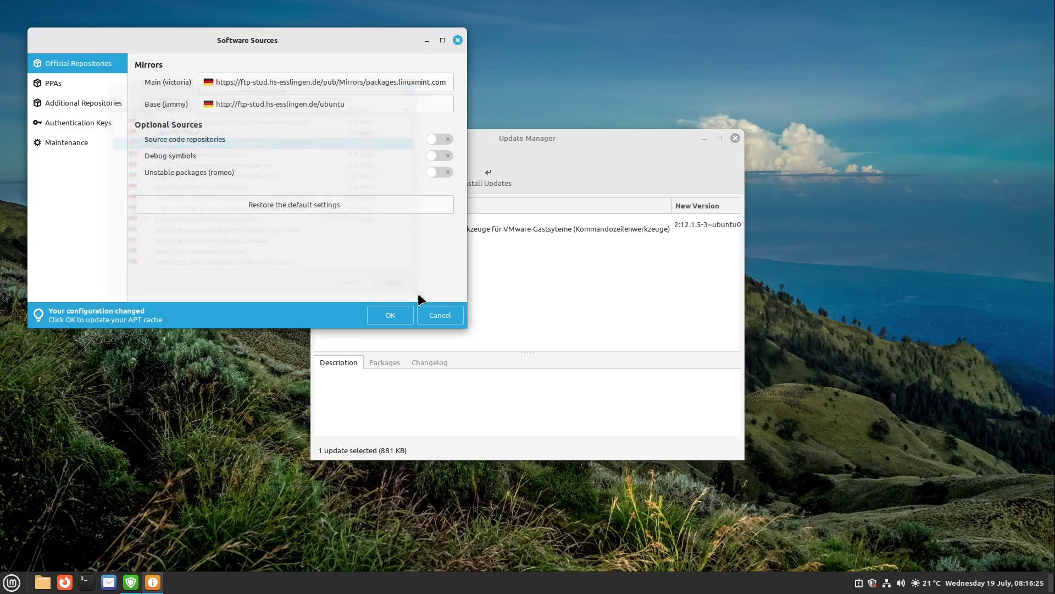
left_click(392, 315)
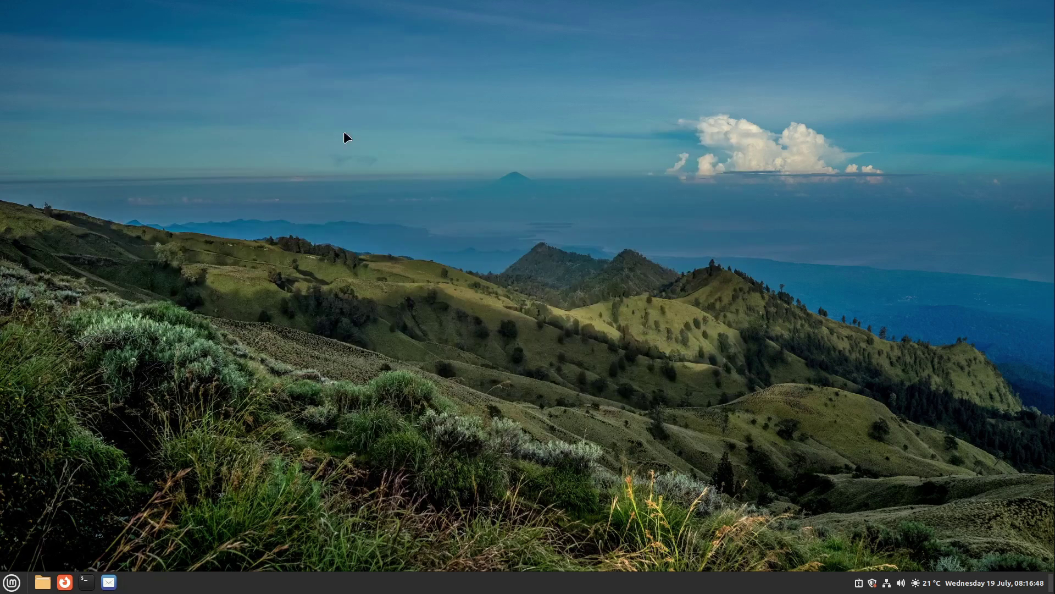
Set the Victoria collection's Switzerland image as the desktop wallpaper via Change Desktop Background
right_click(344, 132)
left_click(384, 202)
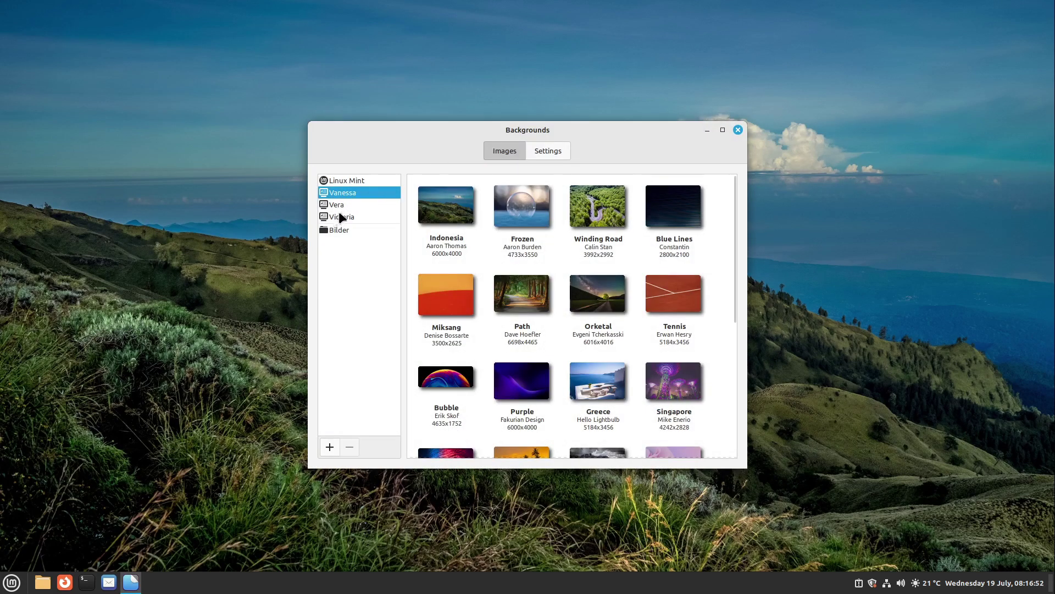
left_click(341, 217)
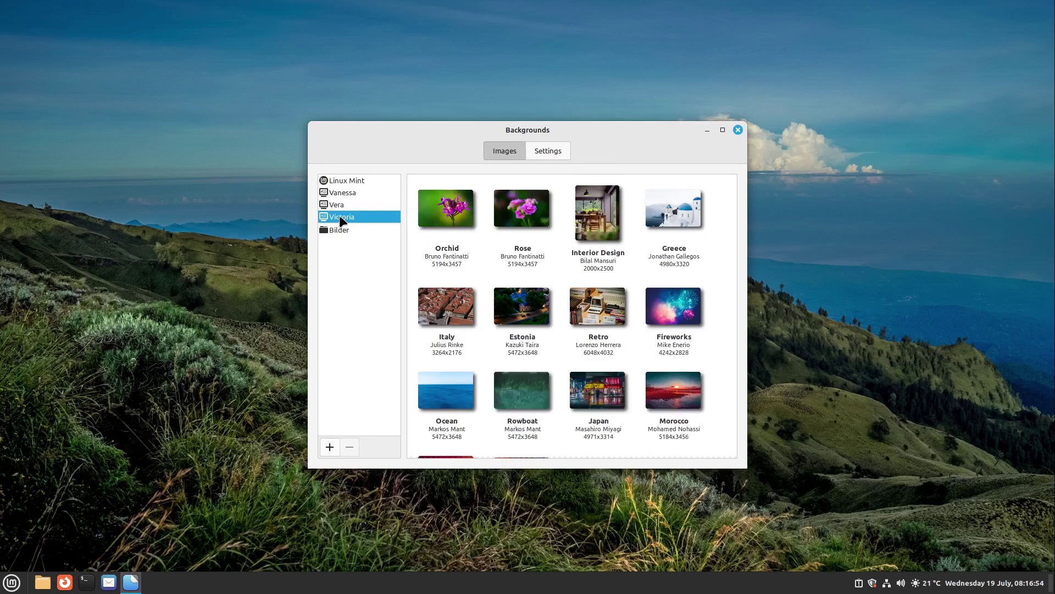
scroll(639, 263, "down", 3)
scroll(640, 263, "down", 2)
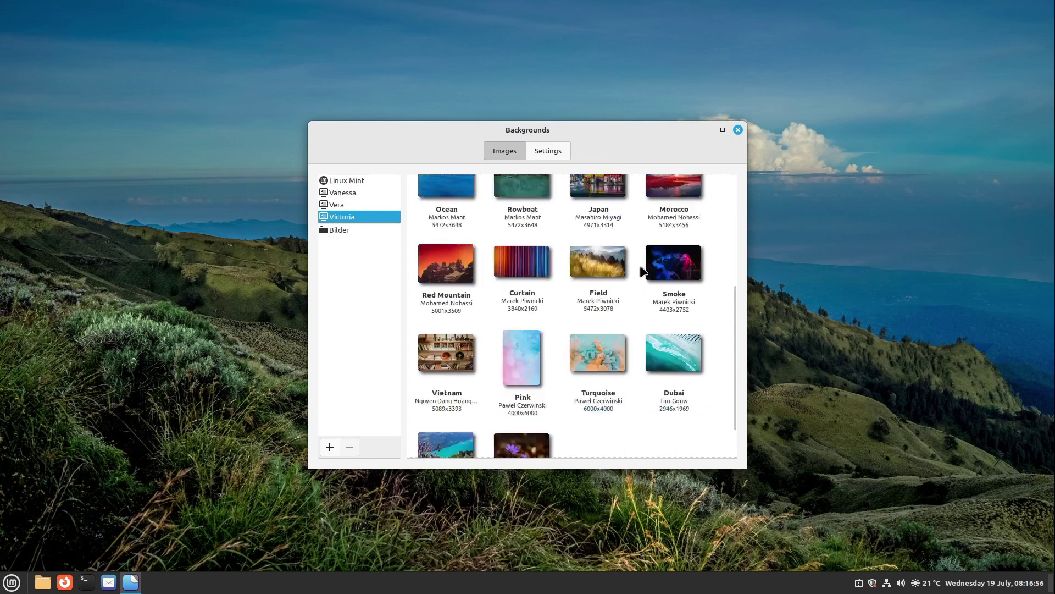
scroll(639, 263, "down", 1)
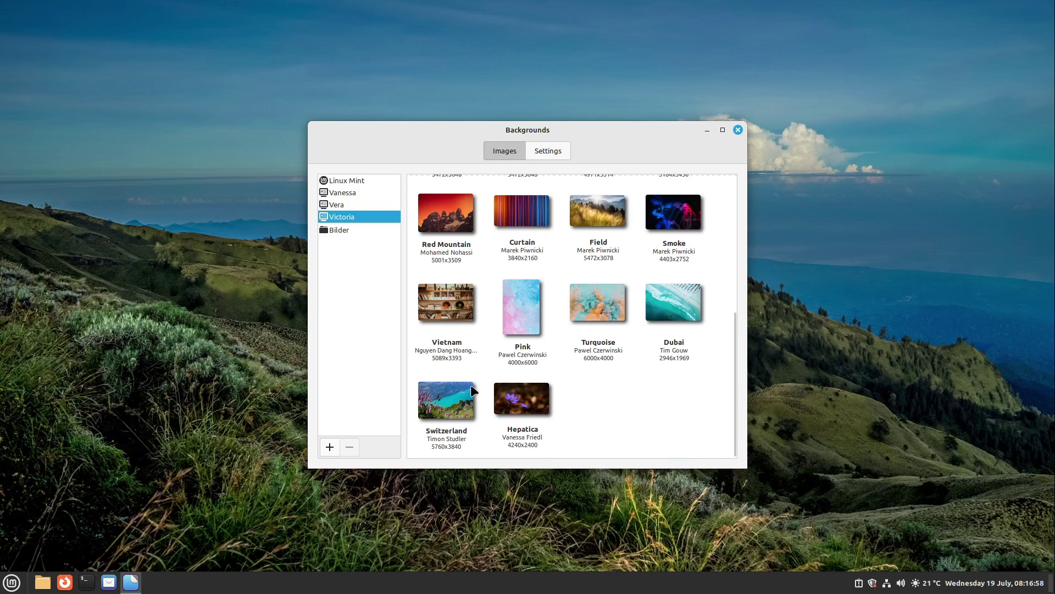
left_click(471, 389)
mouse_move(580, 130)
left_mouse_down()
mouse_move(680, 333)
mouse_move(570, 85)
left_mouse_up()
scroll(542, 228, "up", 3)
scroll(541, 229, "up", 2)
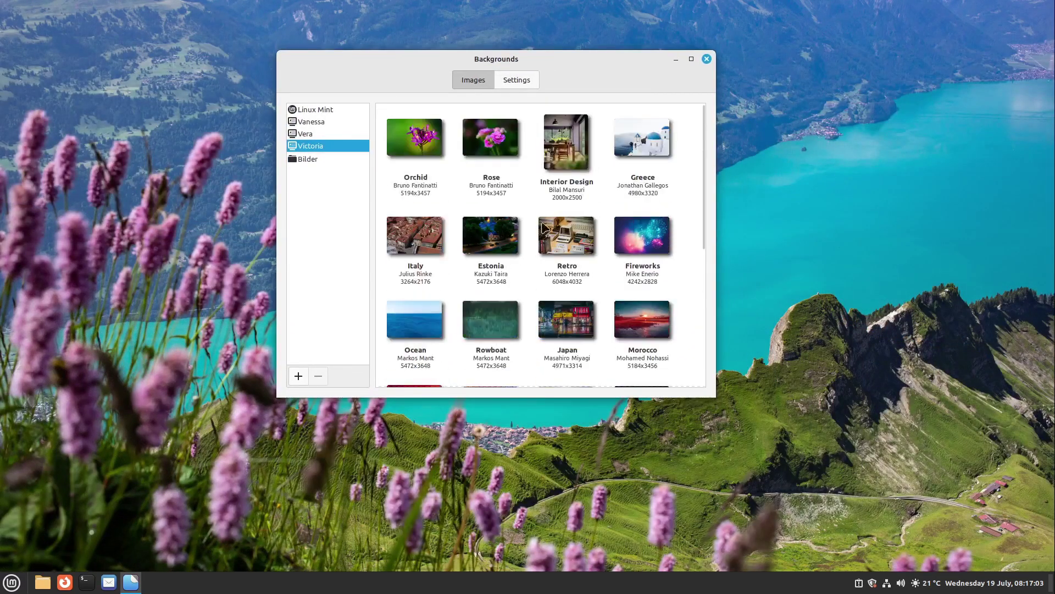
left_click(707, 59)
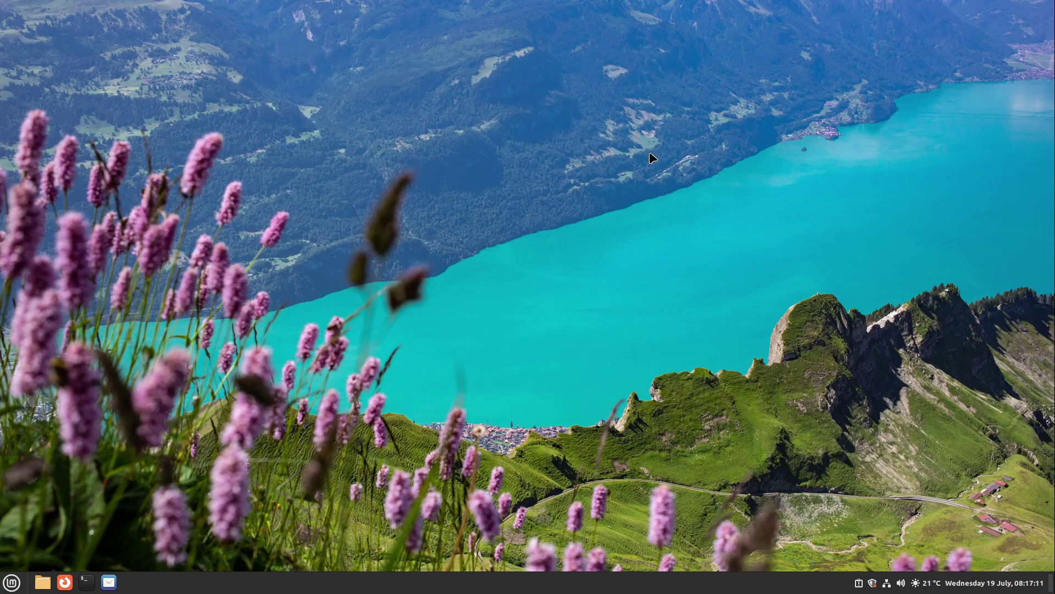